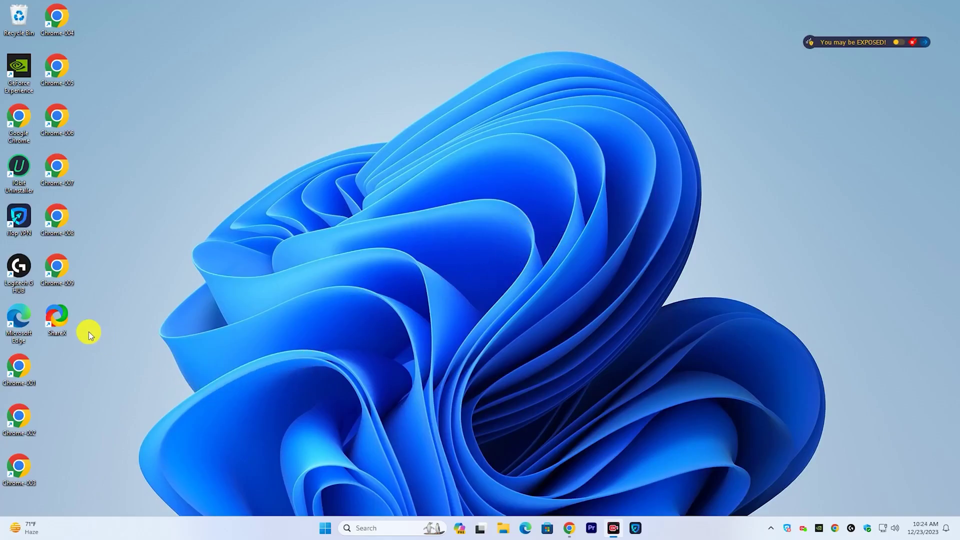
Launch ShareX 15.0 from its desktop shortcut to show the capture hotkey list
double_click(61, 316)
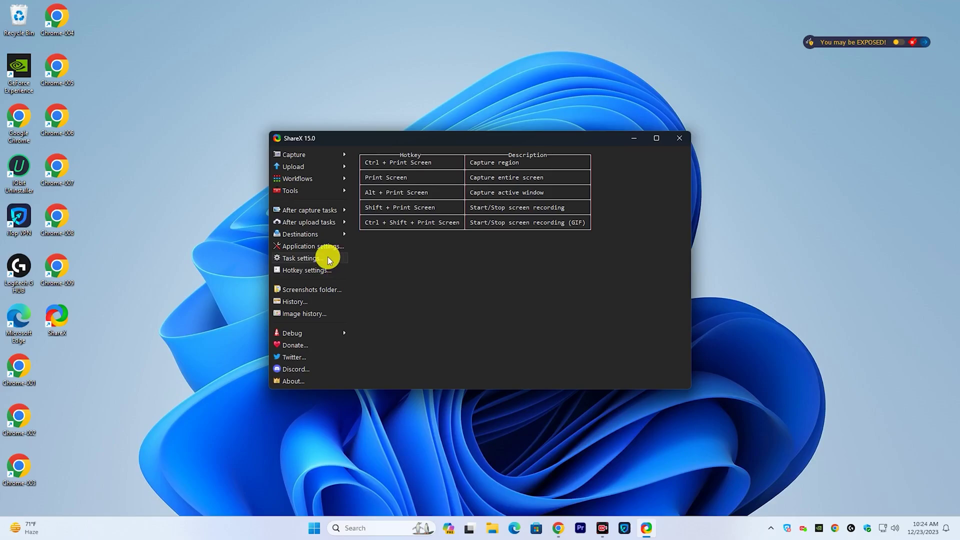
Show the Screen recorder task settings, with 60 recording FPS and 15 GIF FPS
left_click(328, 256)
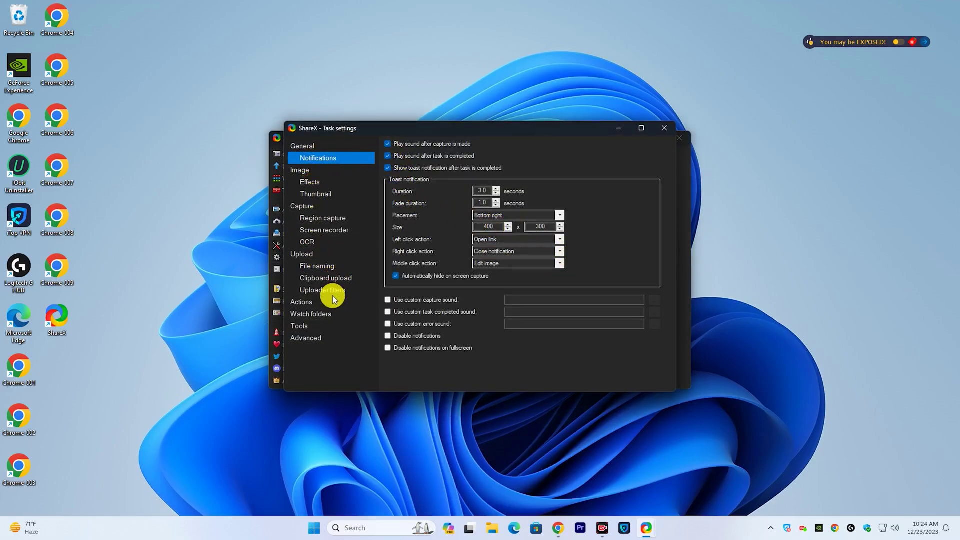
left_click(319, 232)
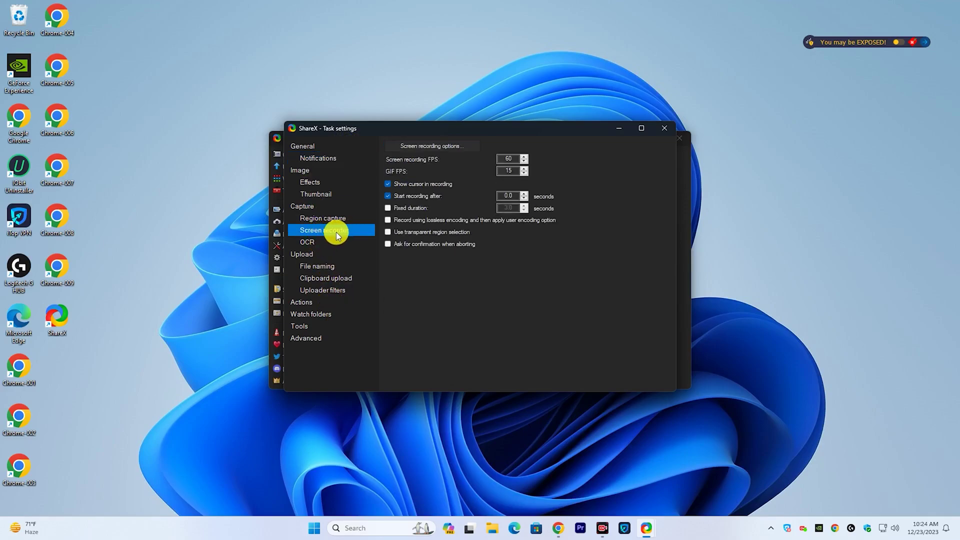
Use the Realtek microphone for audio, keeping GDI grab, H.264 / x264, AAC and Ultra fast
left_click(432, 146)
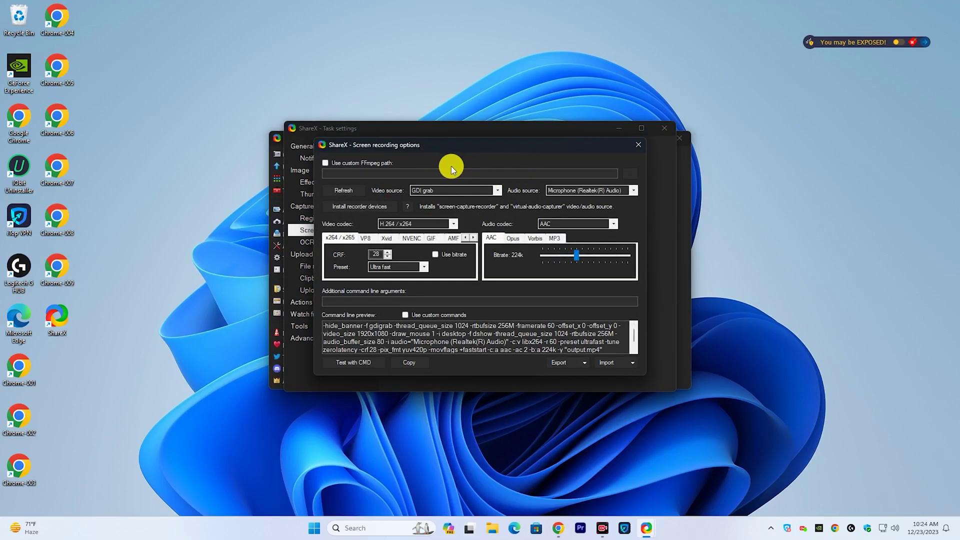
left_click(620, 190)
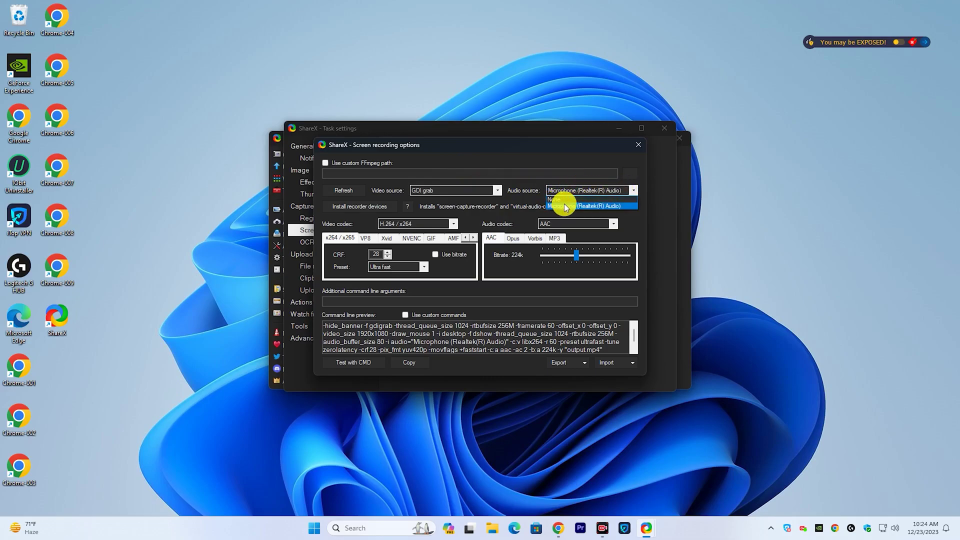
left_click(614, 205)
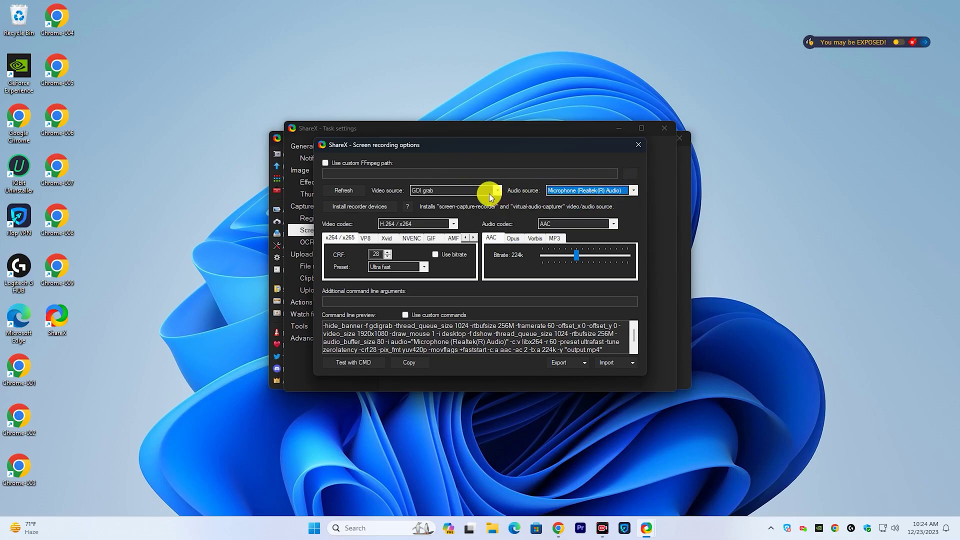
left_click(446, 203)
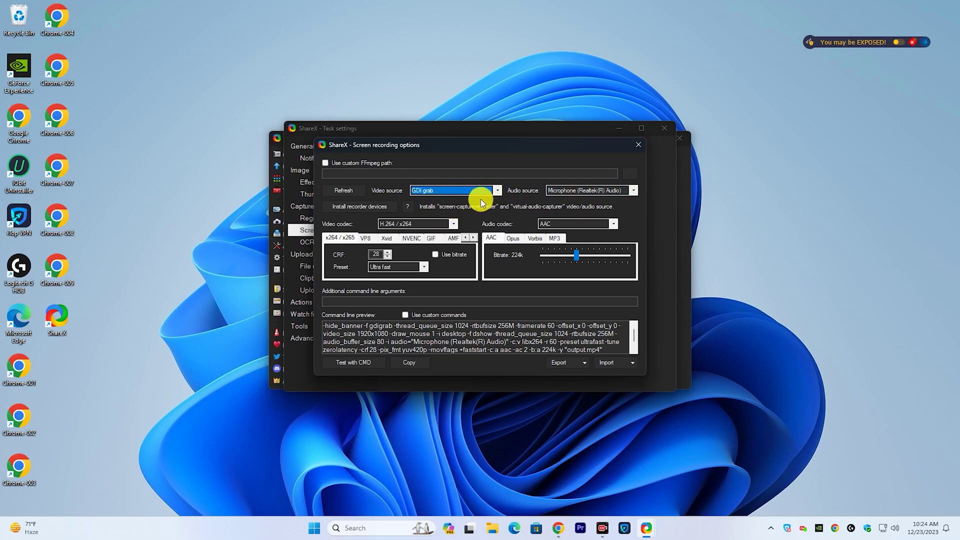
left_click(456, 224)
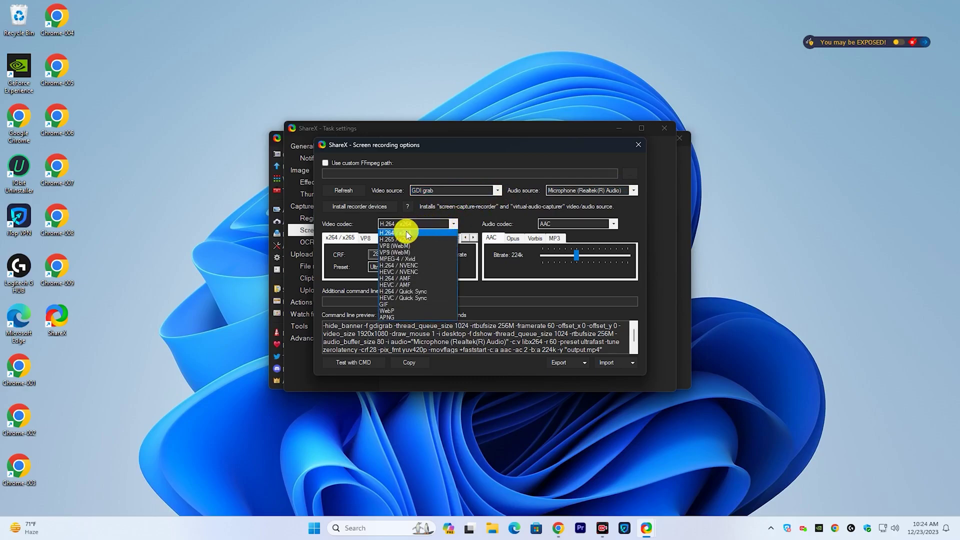
left_click(406, 231)
left_click(559, 224)
left_click(614, 227)
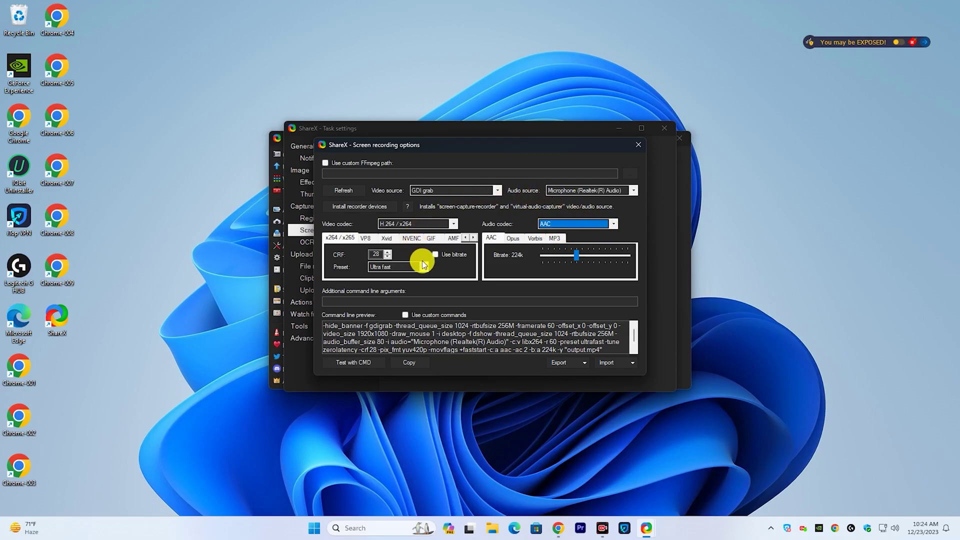
left_click(398, 269)
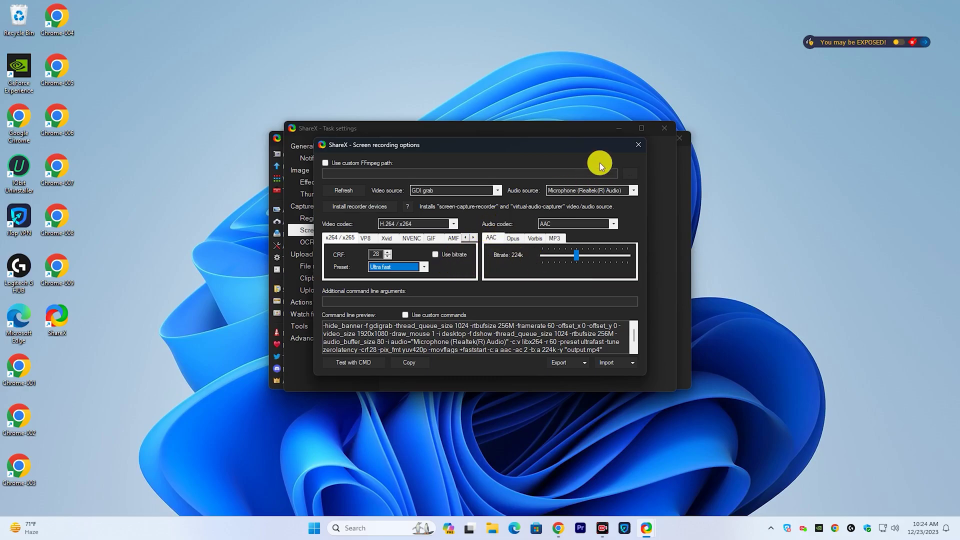
left_click(639, 146)
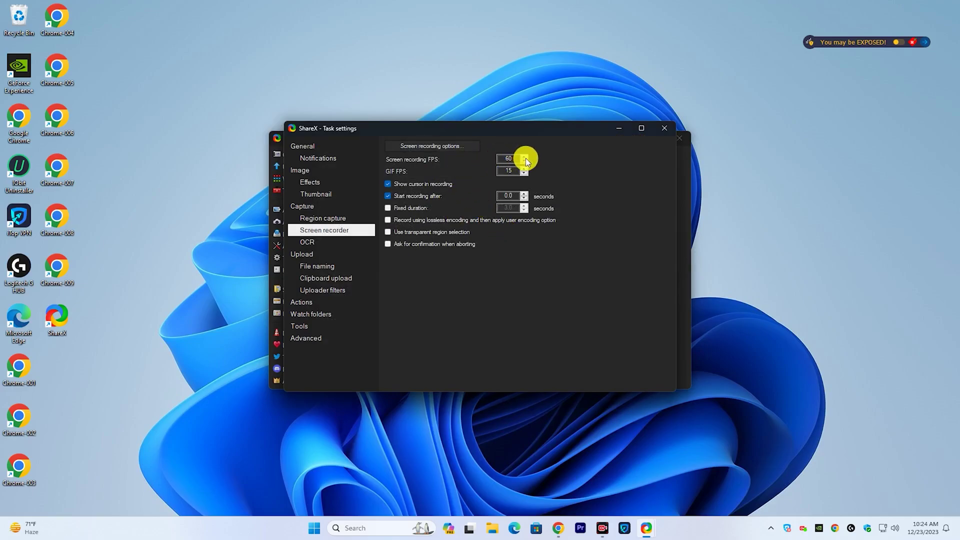
Keep screen recording FPS at 60 and review the Tools, Advanced and Actions settings
double_click(508, 157)
left_click(313, 325)
left_click(311, 338)
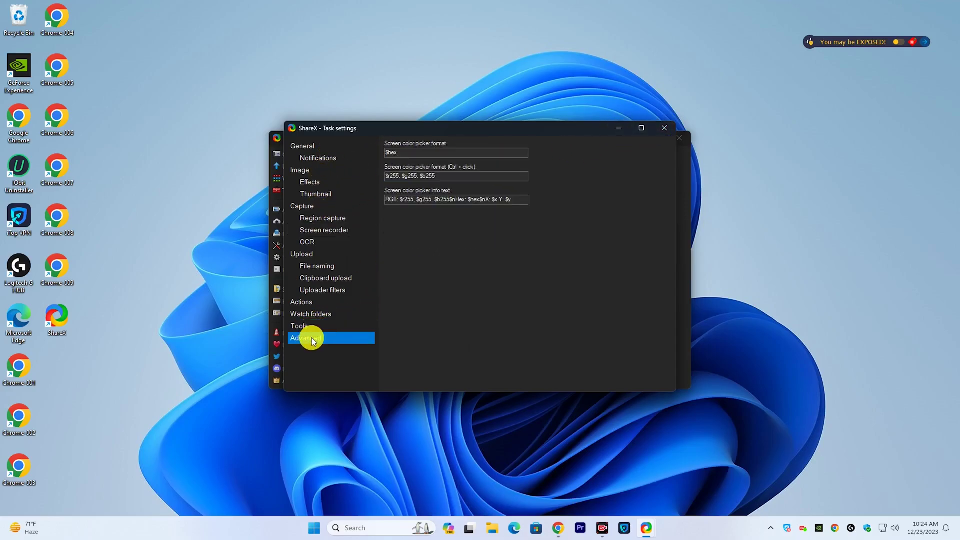
left_click(323, 302)
Start an MP4 screen recording of a region spanning nearly the whole desktop
left_click(664, 128)
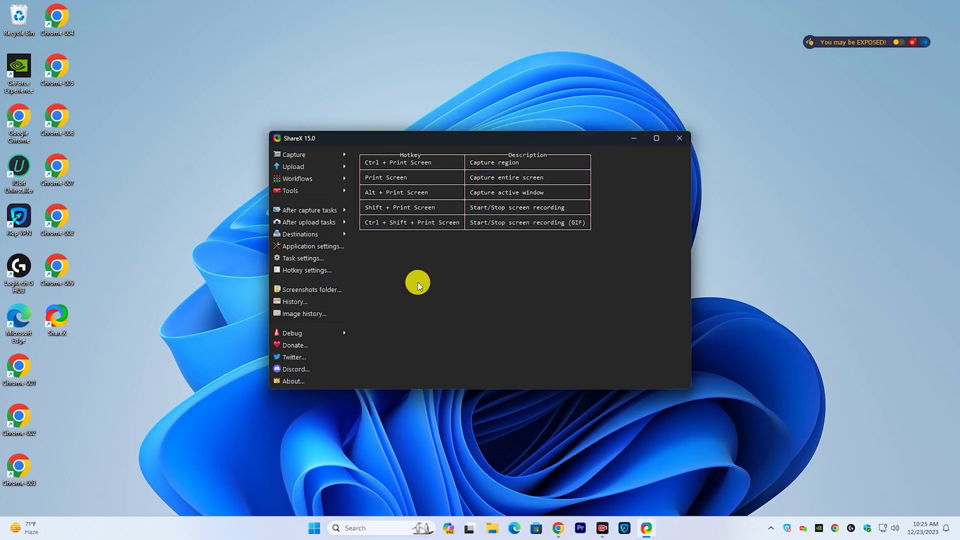
left_click(303, 159)
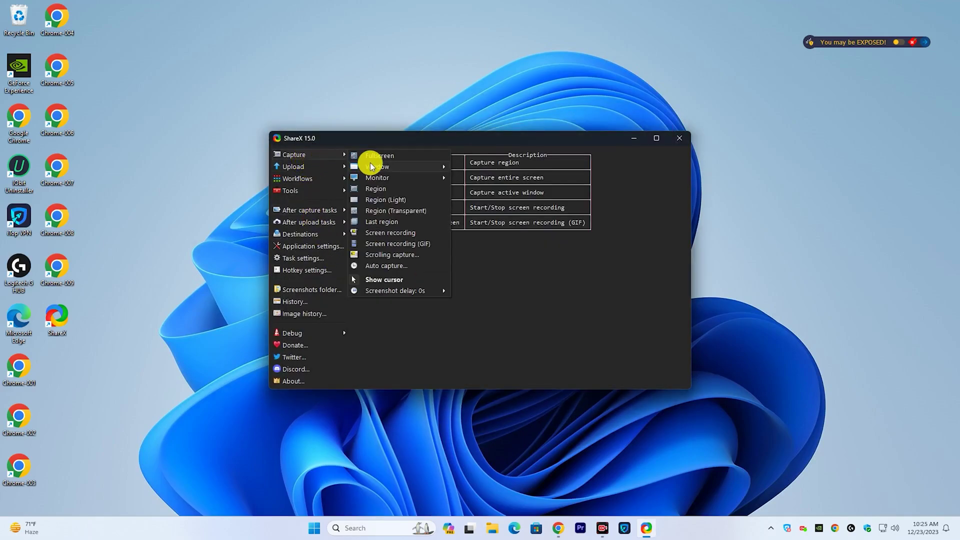
left_click(408, 236)
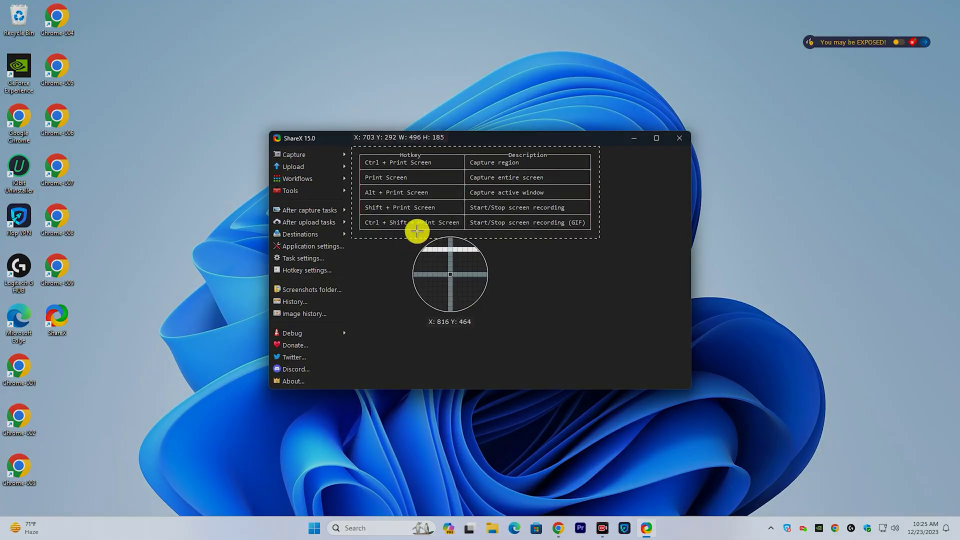
left_click_drag(11, 12, 916, 516)
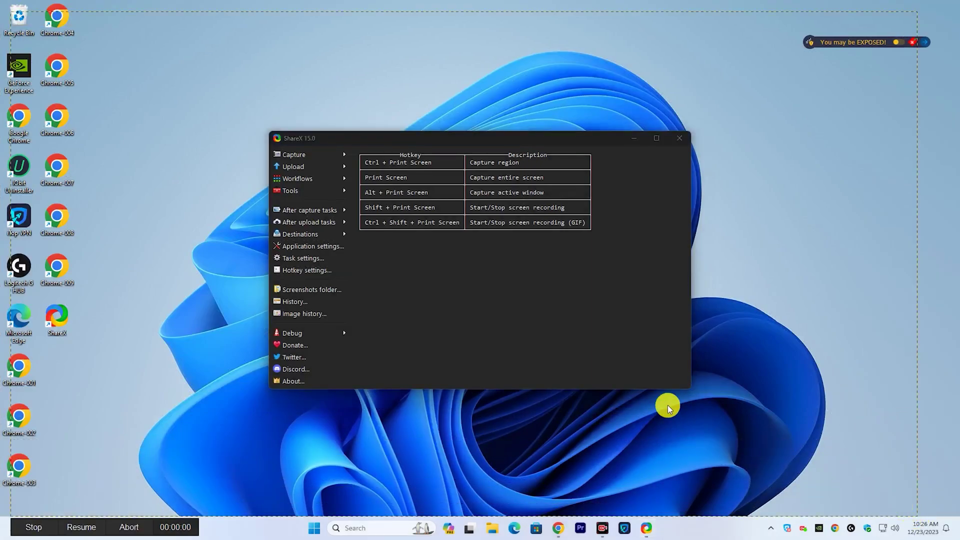
Refresh the desktop, pause and resume the recording, then stop it to save j5d1pFxmWB.mp4
right_click(157, 248)
left_click(196, 294)
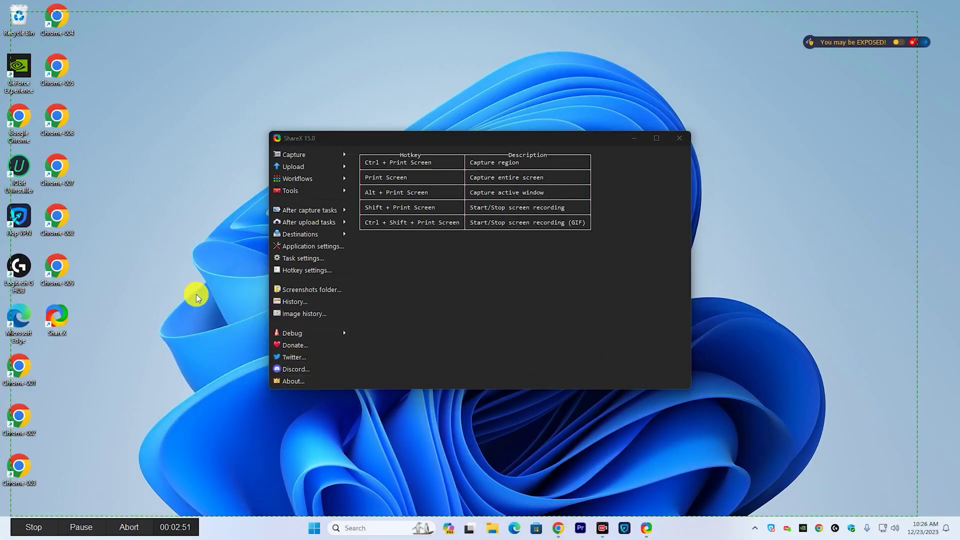
left_click(75, 529)
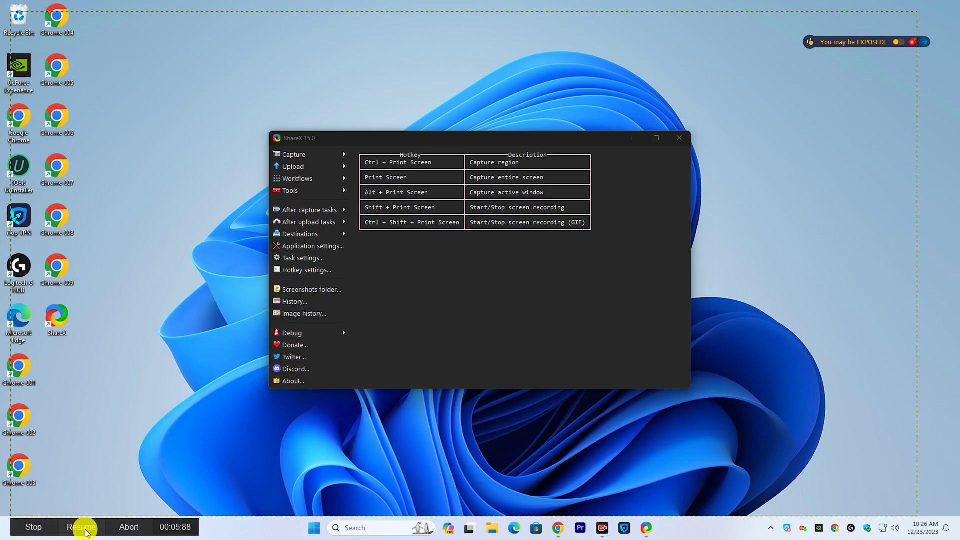
left_click(81, 527)
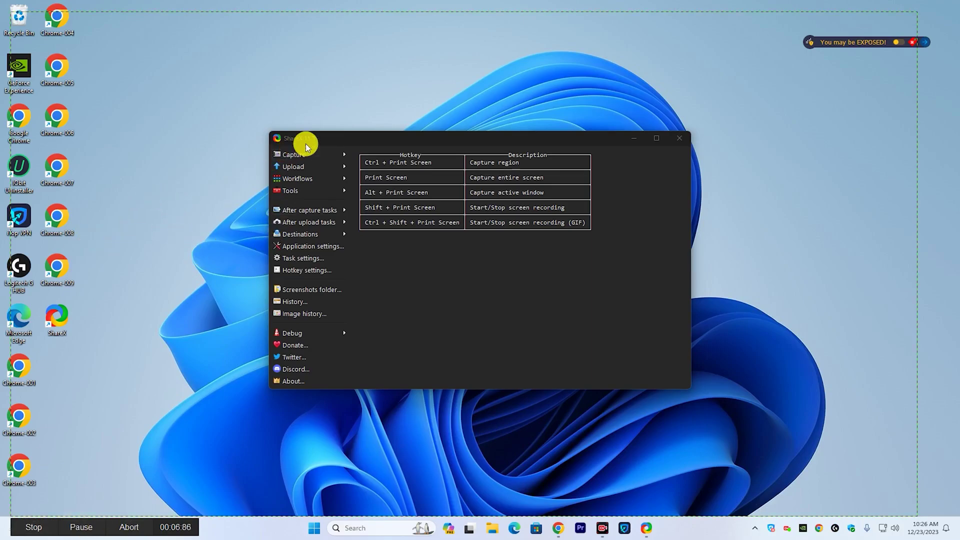
left_click(32, 526)
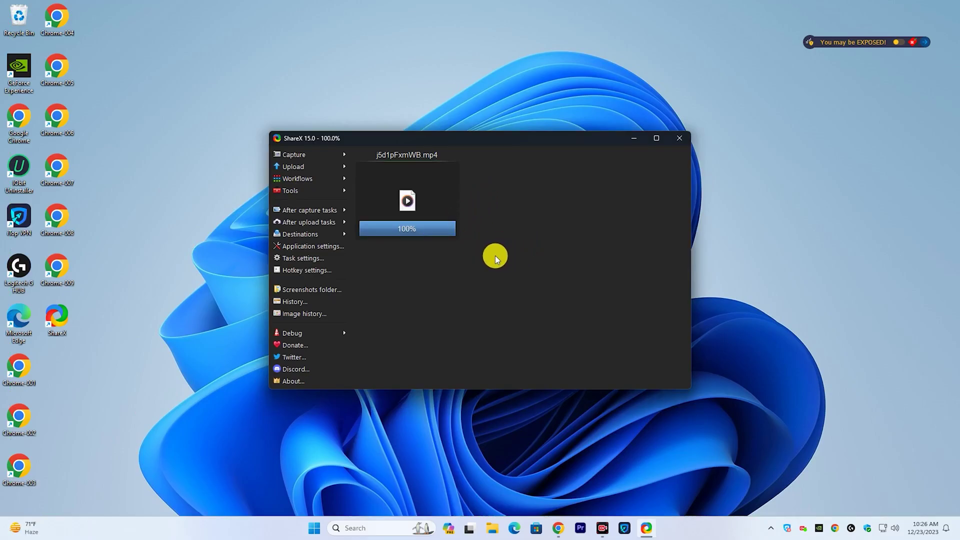
left_click(411, 195)
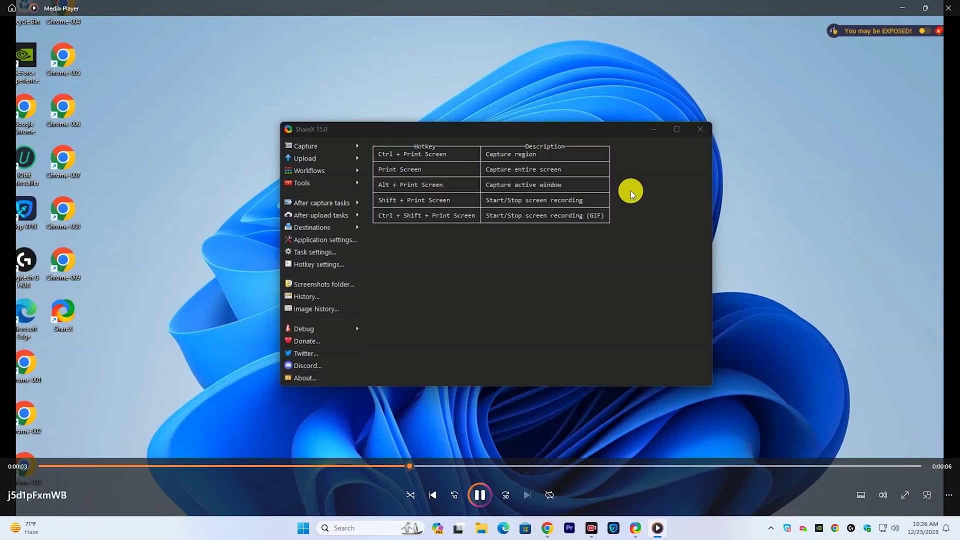
key("alt+F4")
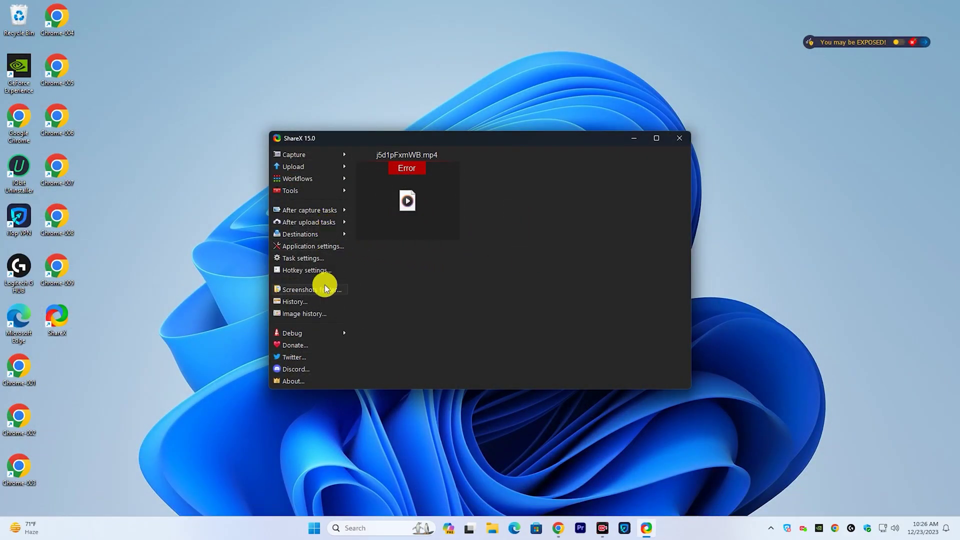
Check the screenshots folder, then record a GIF of the 175 × 594 left icon column region
left_click(319, 288)
left_click(754, 110)
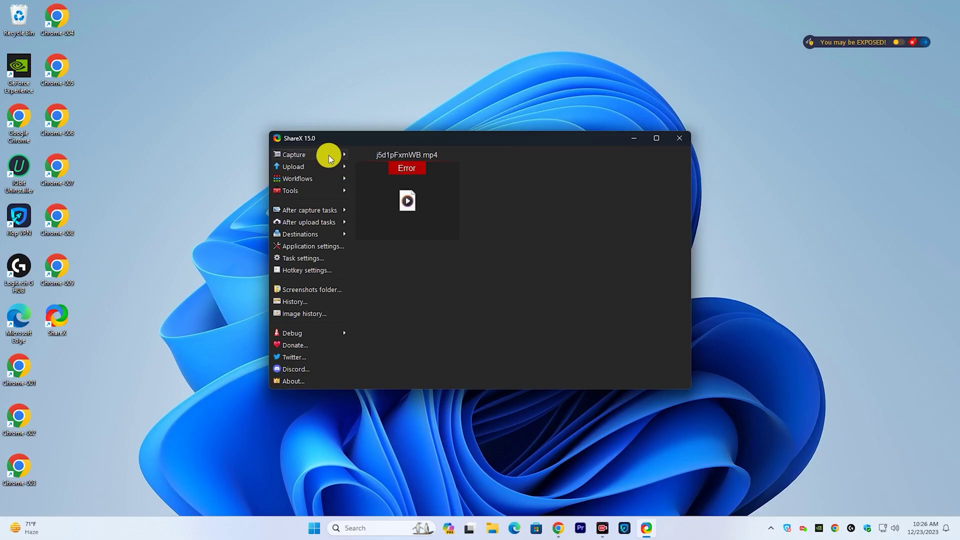
mouse_move(328, 158)
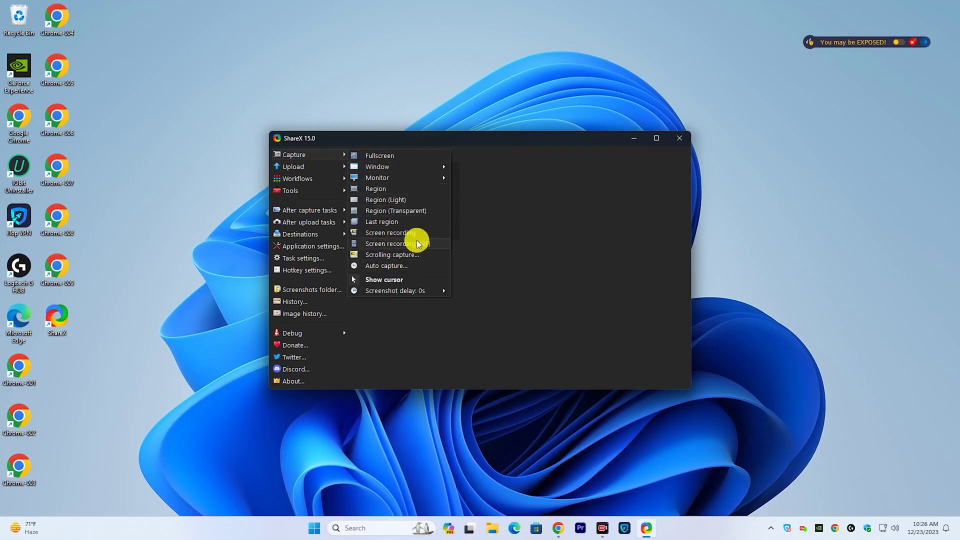
left_click(414, 244)
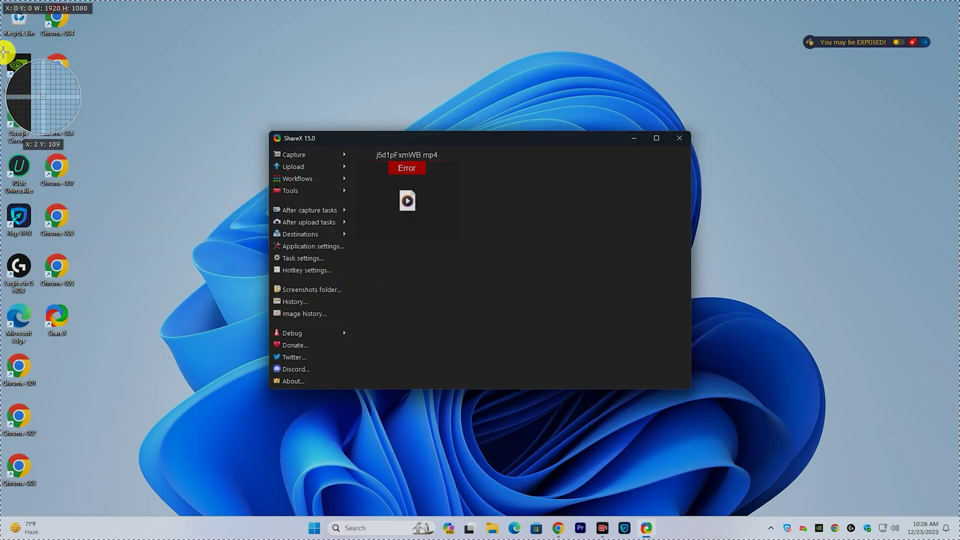
left_click_drag(6, 45, 92, 342)
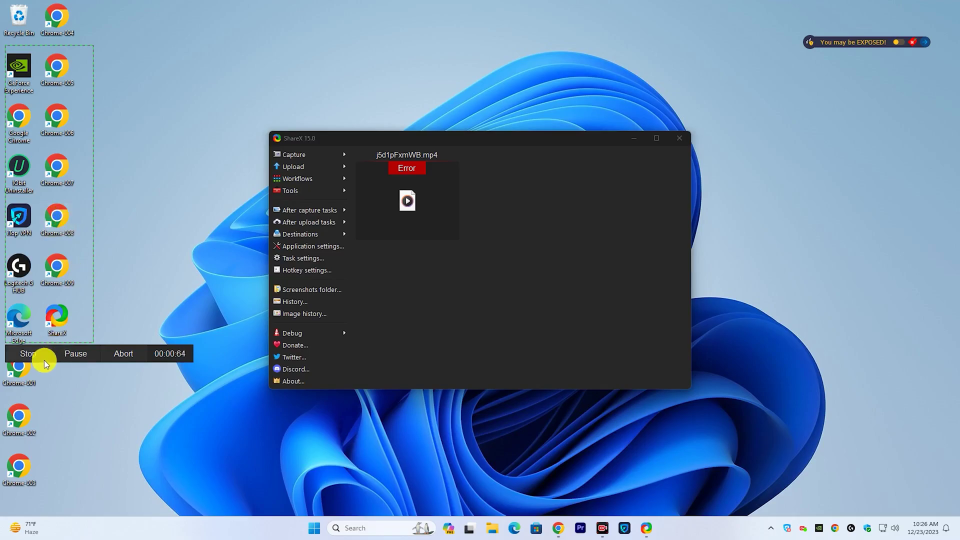
Stop the recording to save NVIDIA_Share_0b0JMJ0AEU.gif and preview the GIF twice
left_click(123, 353)
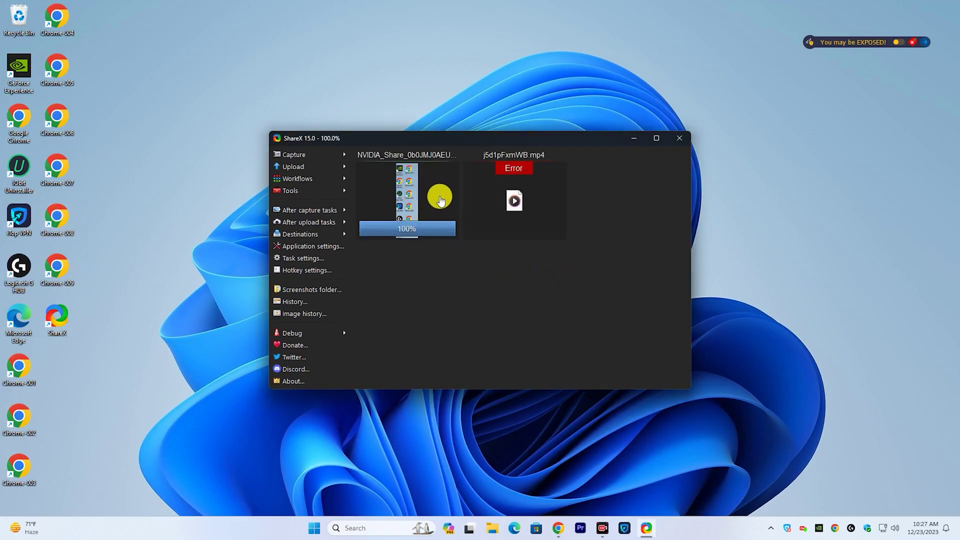
left_click(413, 190)
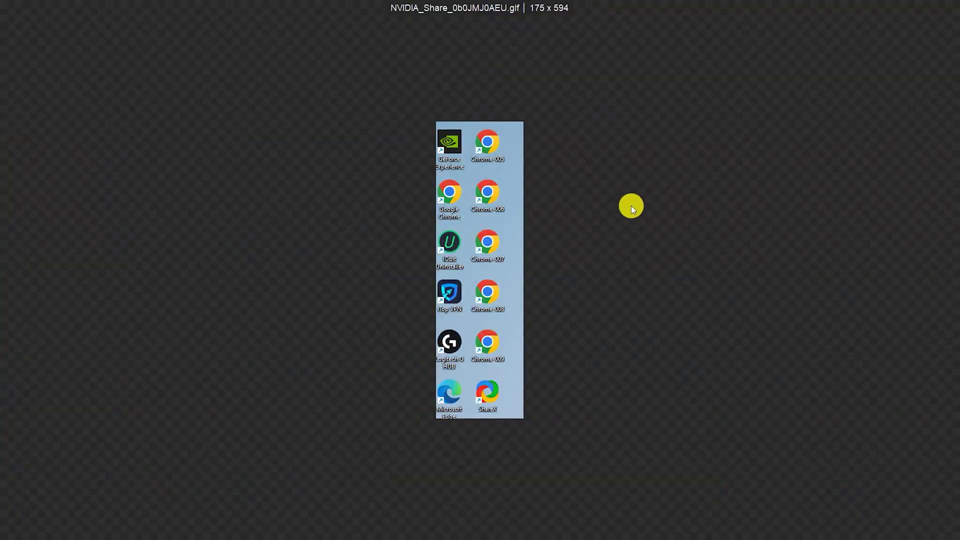
left_click(524, 229)
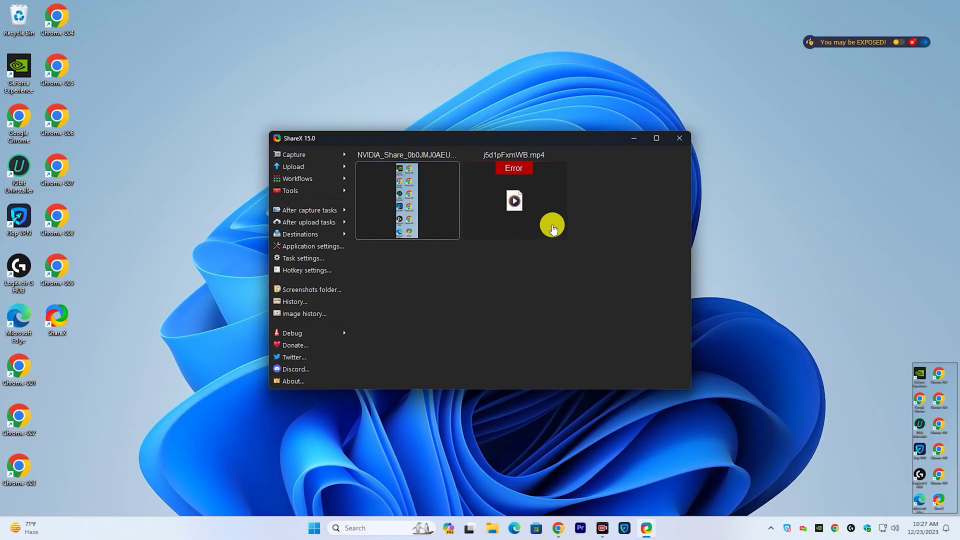
left_click(408, 194)
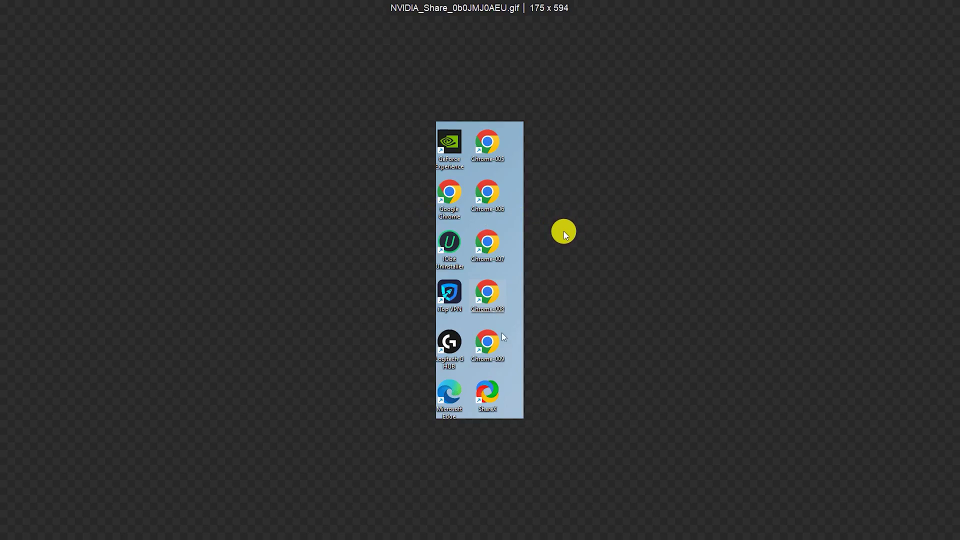
left_click(602, 227)
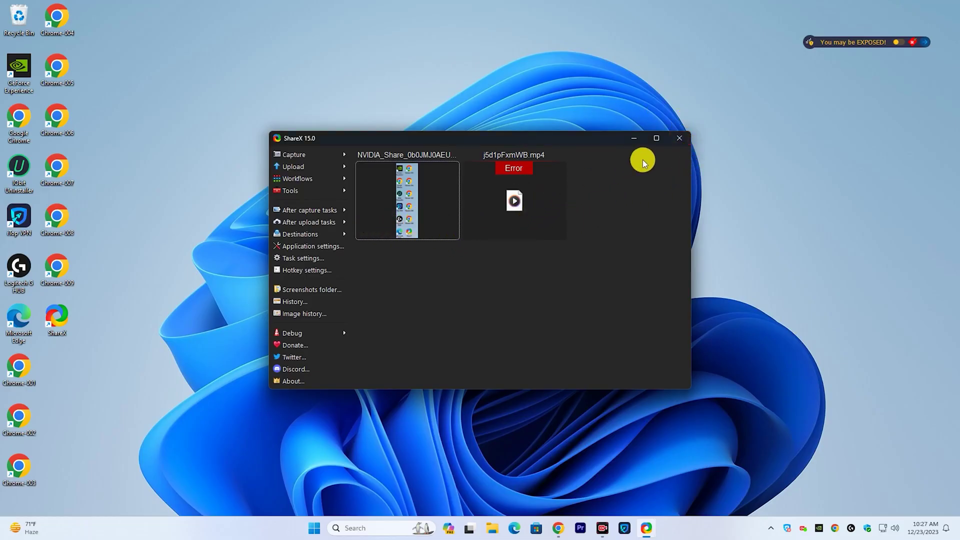
Close ShareX, search Google for 'sharex download' and open the getsharex.com result
left_click(679, 140)
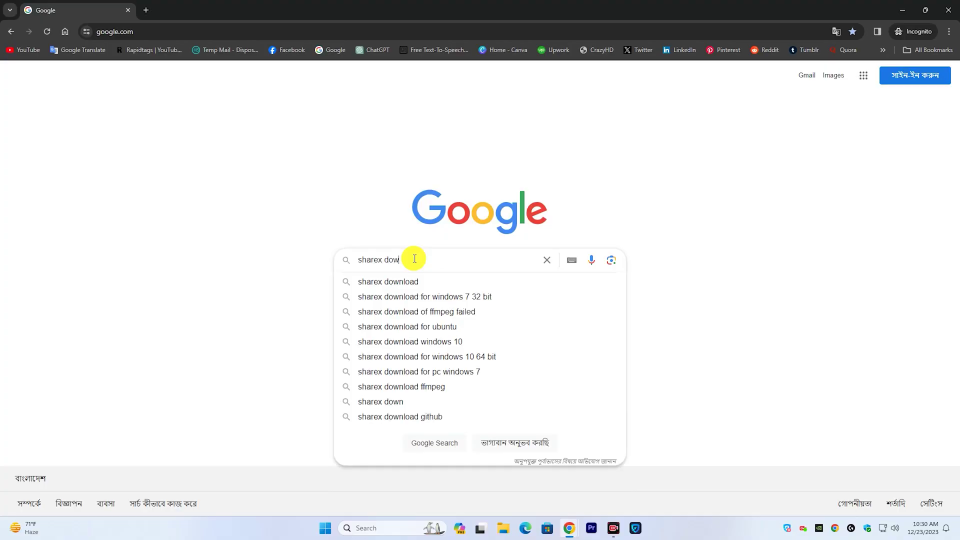
left_click(413, 281)
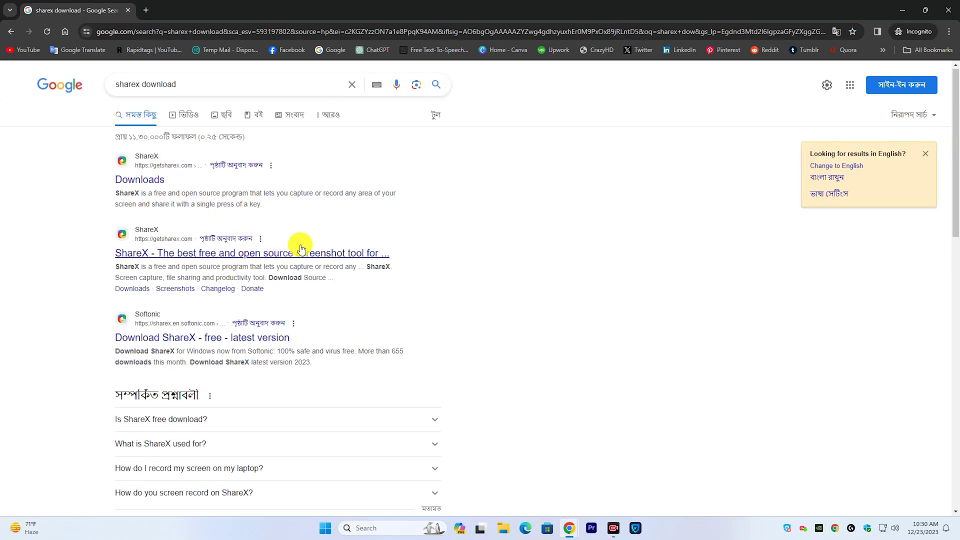
scroll(299, 245, "down", 1)
left_click(178, 206)
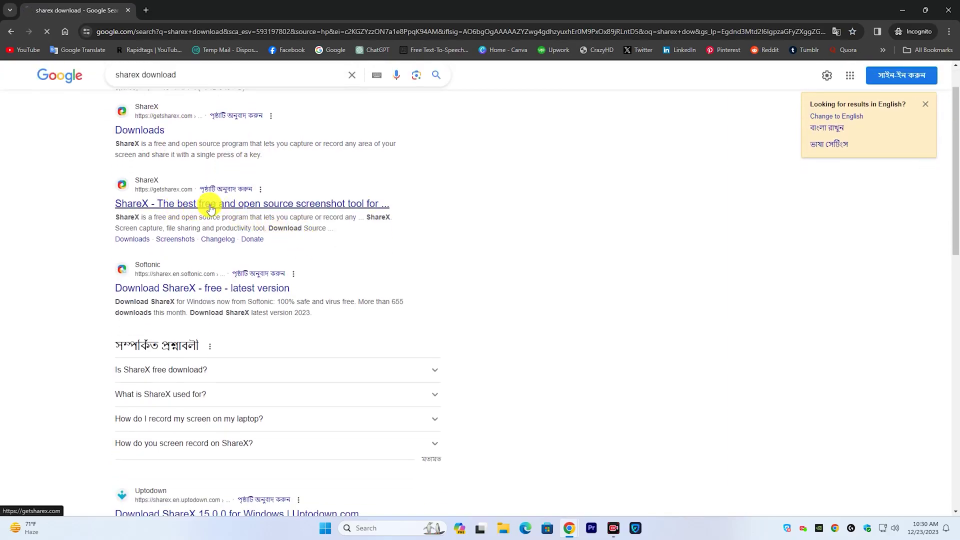
Download the ShareX Setup installer into the Downloads folder
scroll(433, 183, "down", 3)
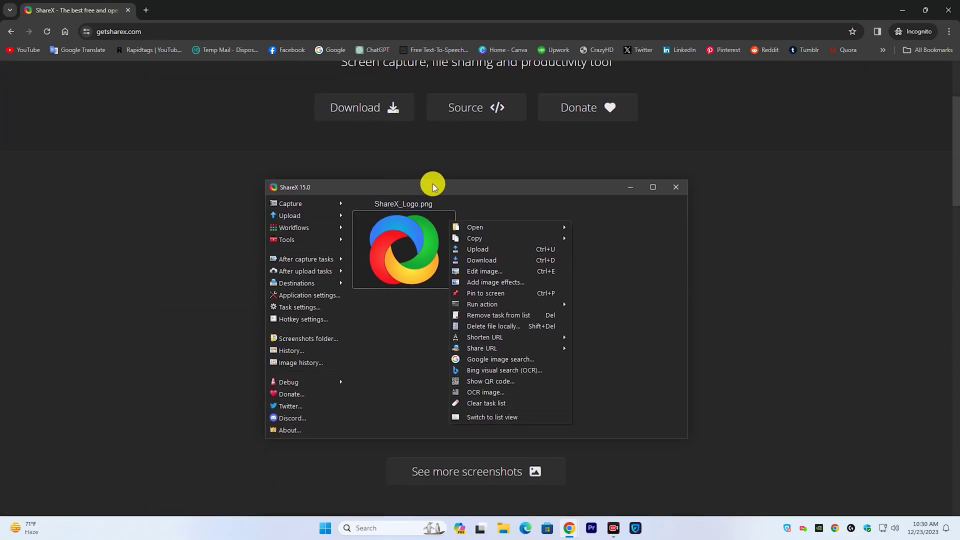
scroll(530, 280, "up", 2)
scroll(524, 278, "up", 1)
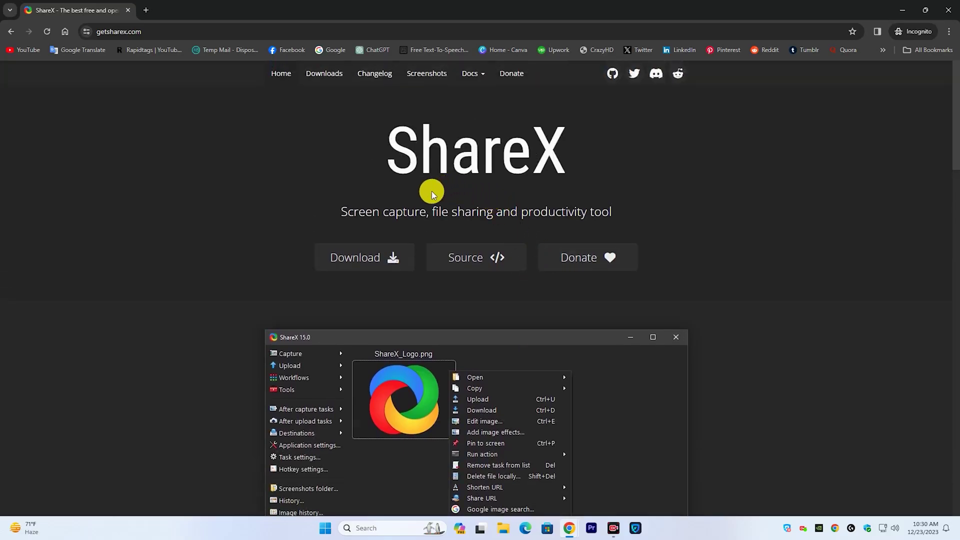
left_click(354, 259)
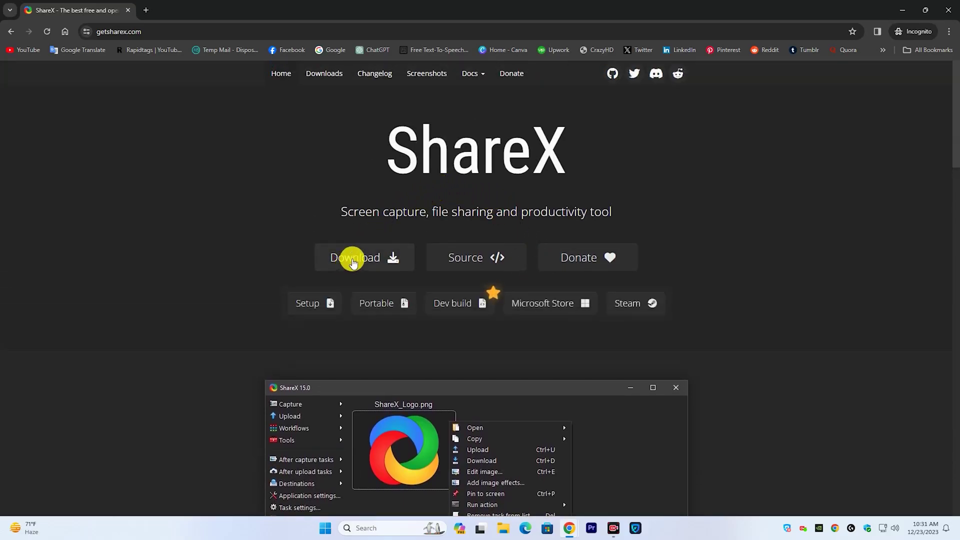
left_click(308, 305)
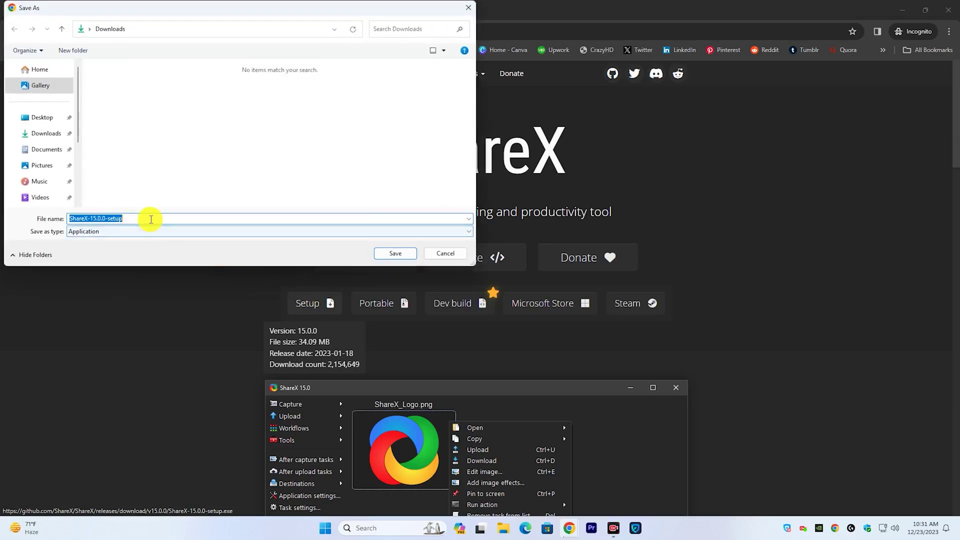
left_click(394, 254)
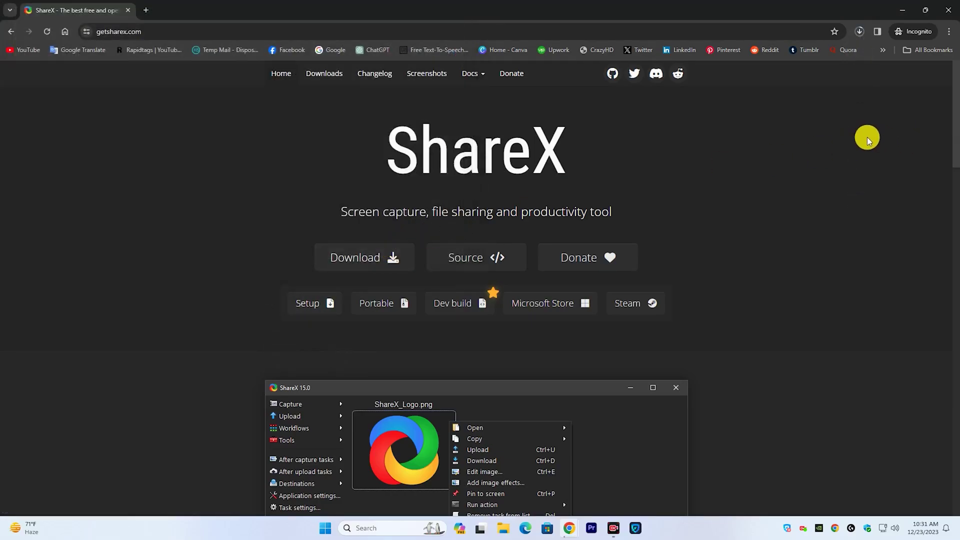
Keep the download running and show ShareX-15.0.0-setup.exe on Chrome's Downloads page
left_click(858, 31)
left_click(947, 10)
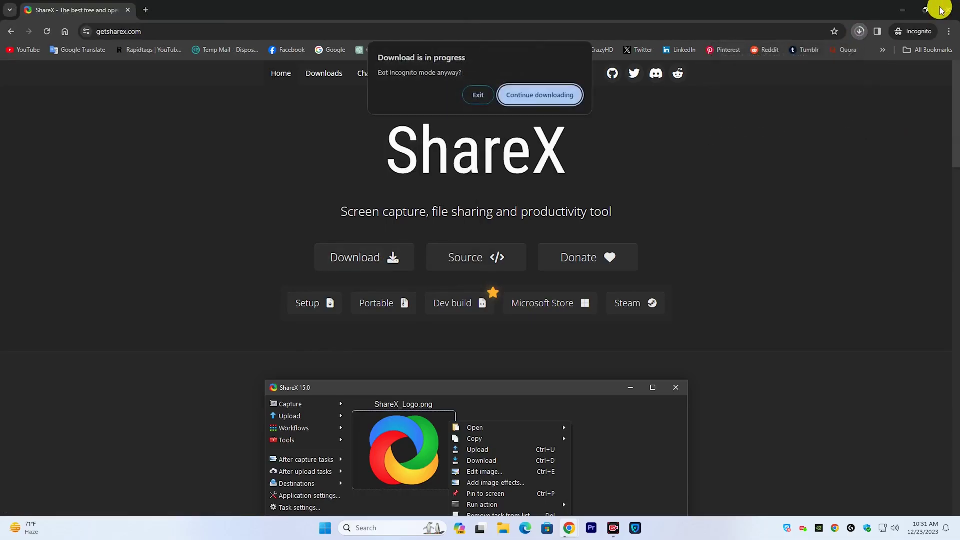
left_click(560, 101)
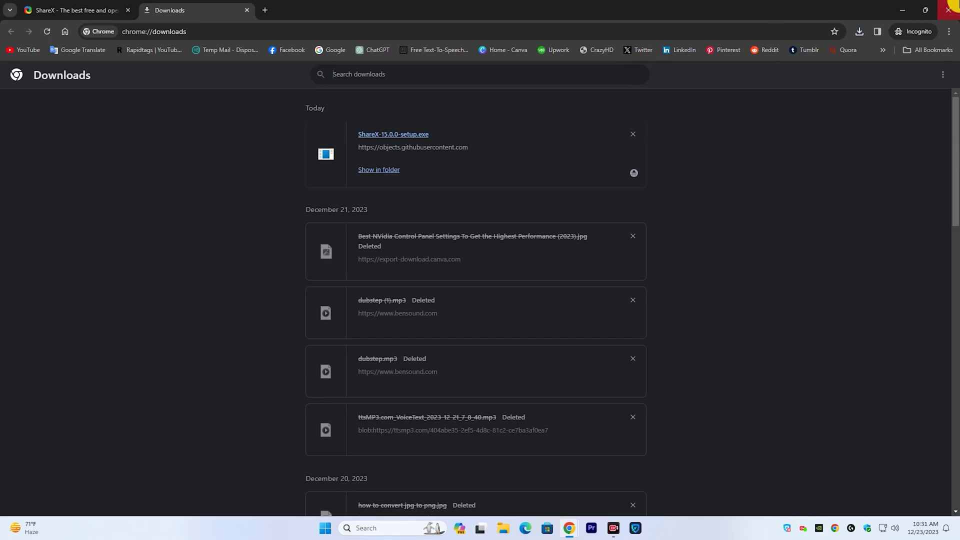
Close Chrome and launch ShareX-15.0.0-setup from the Downloads folder in File Explorer
left_click(950, 7)
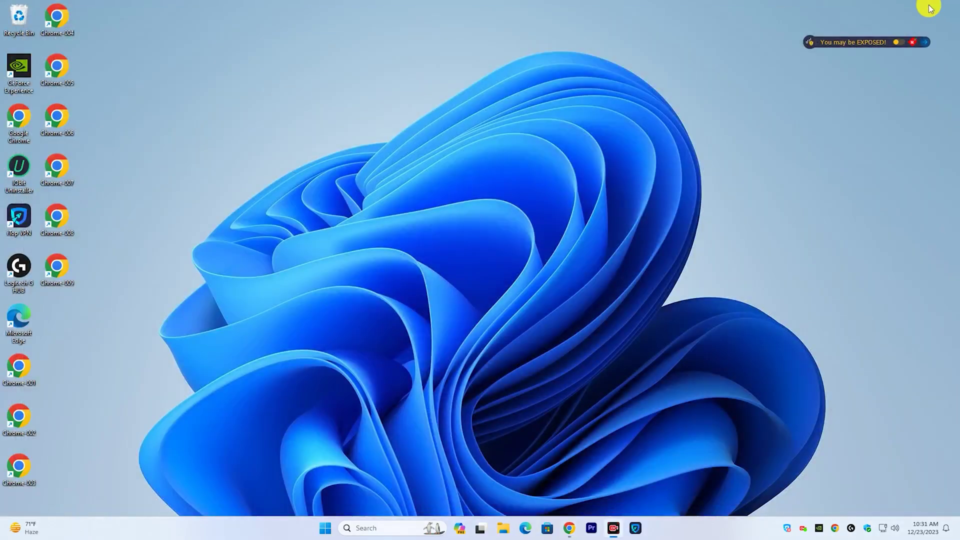
left_click(504, 524)
left_click(260, 253)
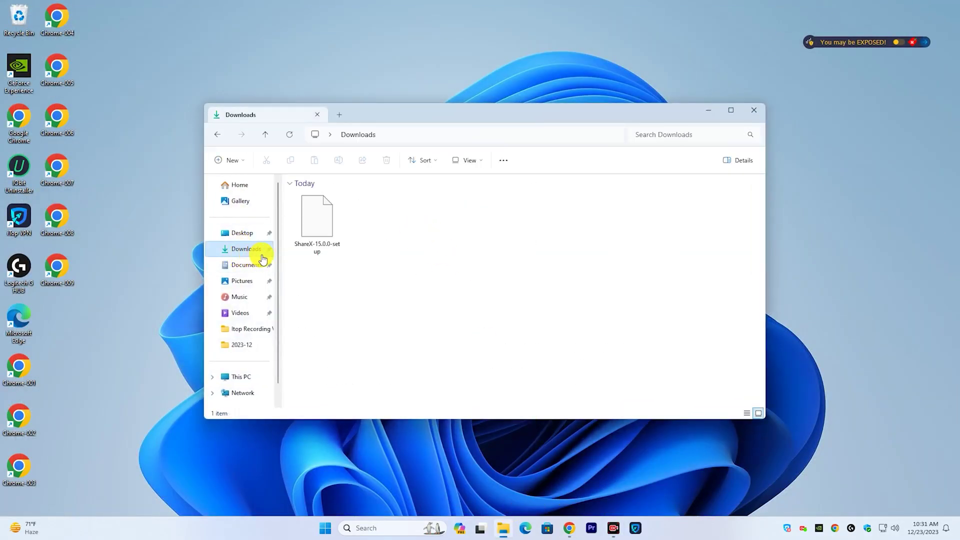
left_click(322, 222)
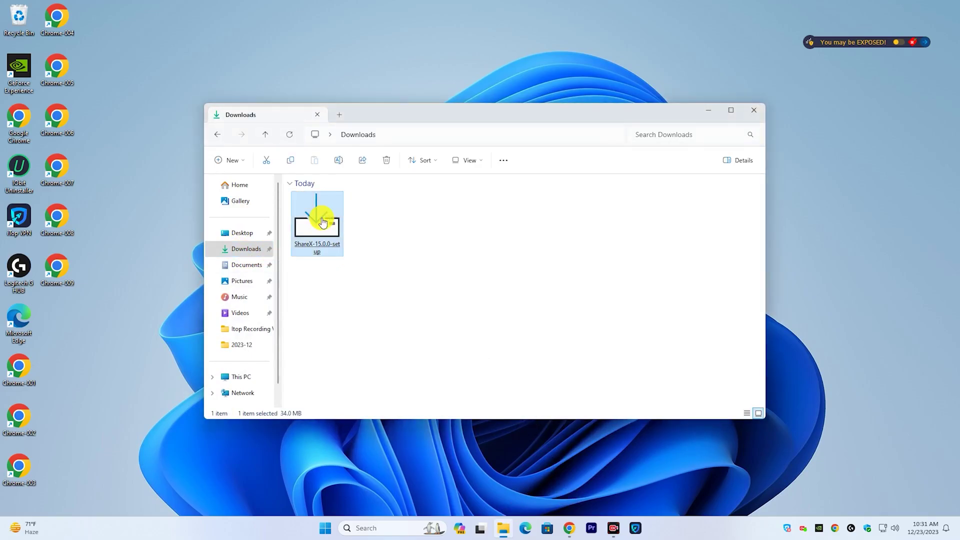
double_click(322, 222)
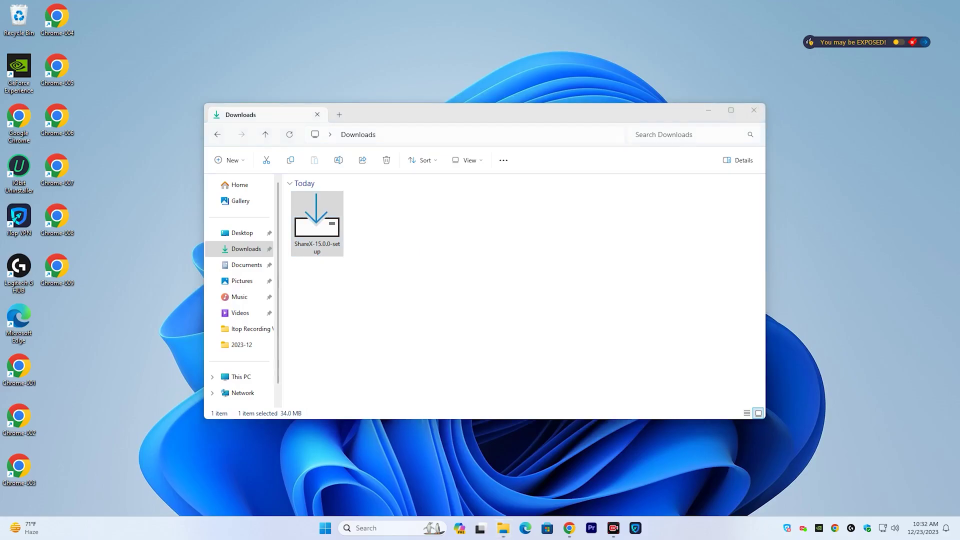
left_click(754, 110)
Accept the license and install ShareX to C:\Program Files\ShareX with all additional tasks
left_click(407, 311)
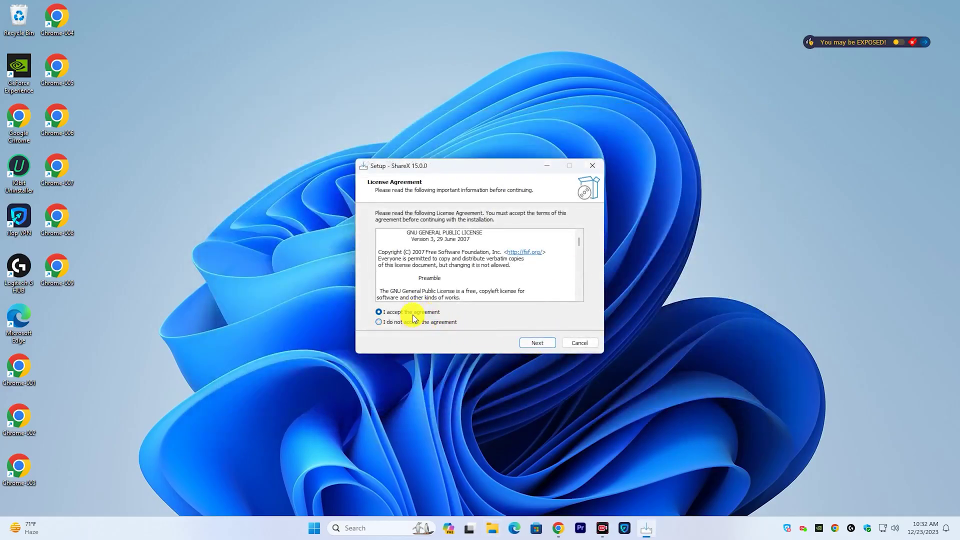
left_click(551, 343)
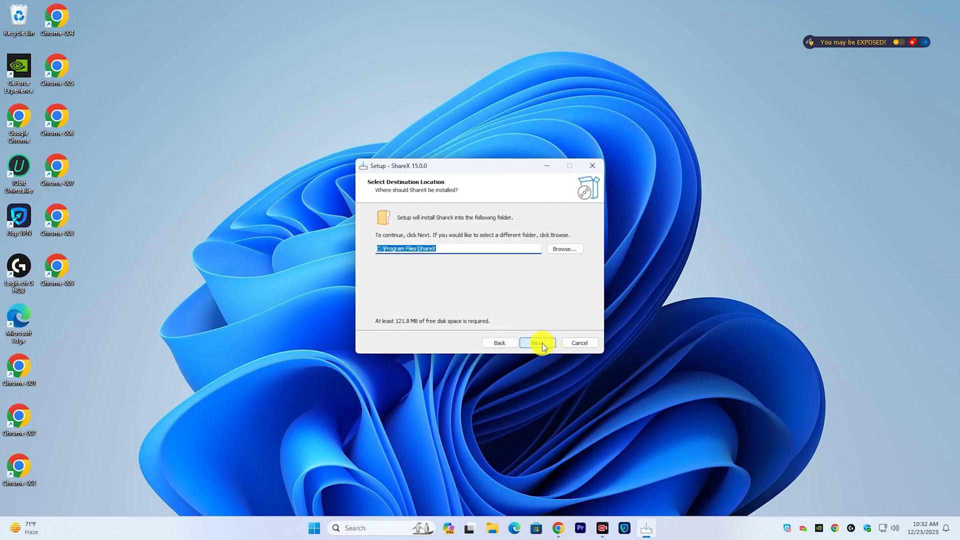
left_click(542, 343)
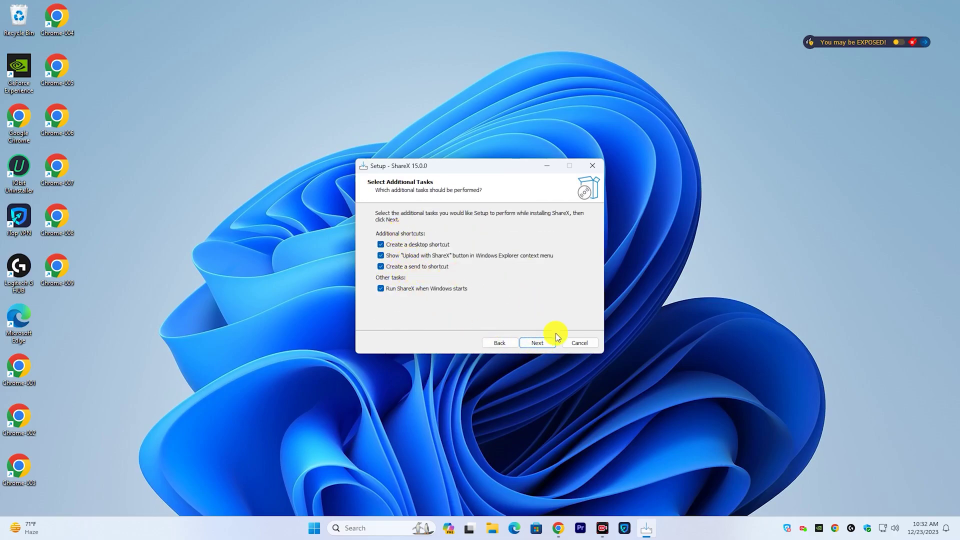
left_click(538, 343)
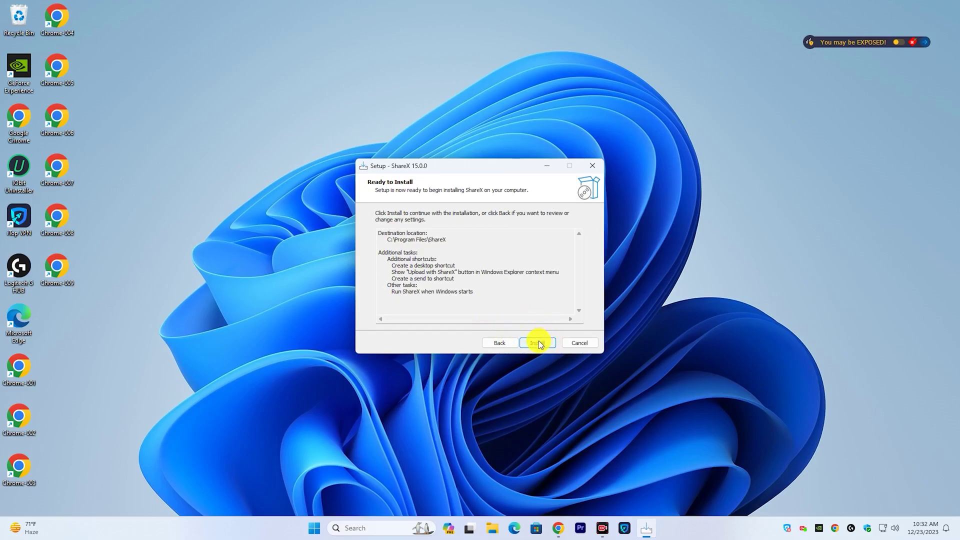
left_click(538, 342)
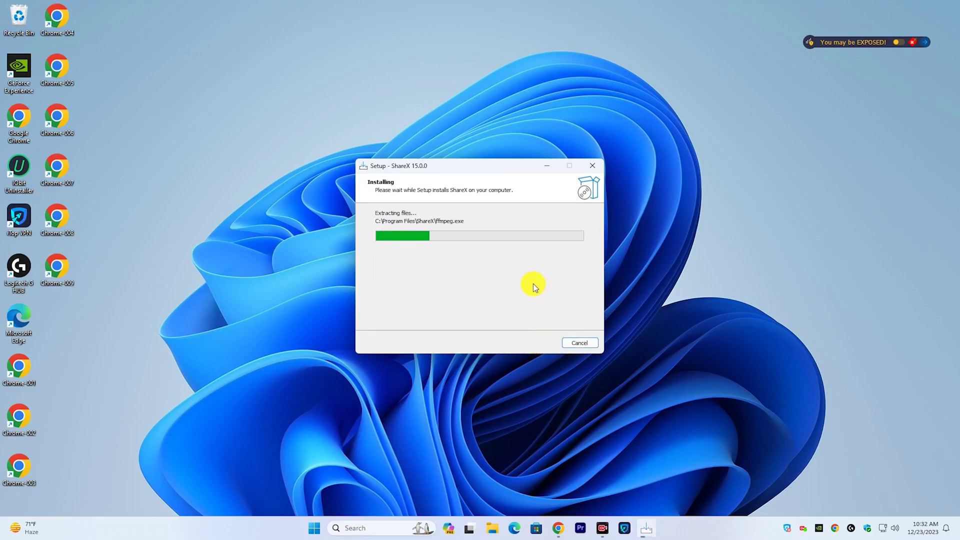